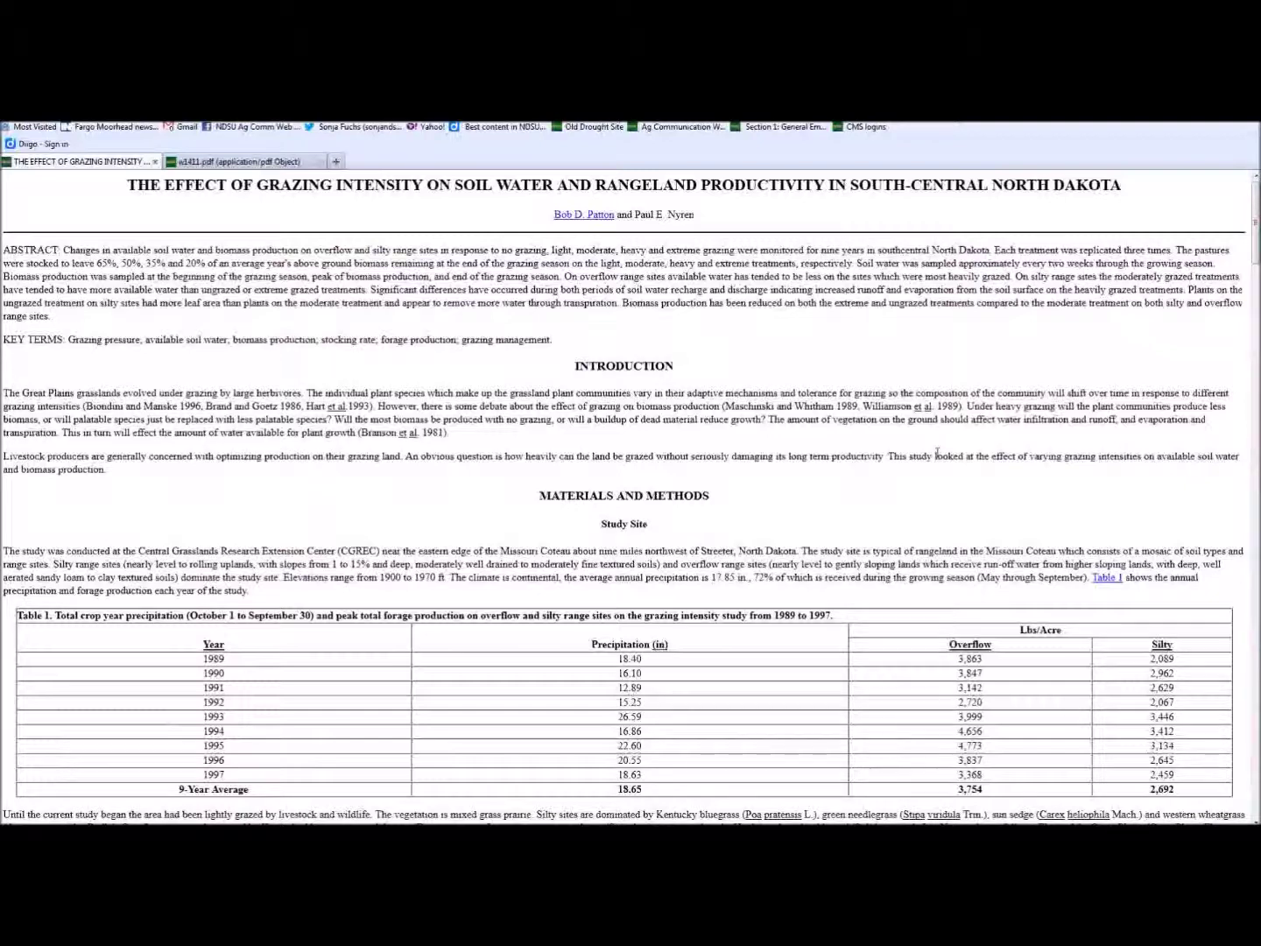
Search the article for 'heavy grazing' and step through its matches to the 1994 paragraph
{"action": "key", "text": "ctrl+f"}
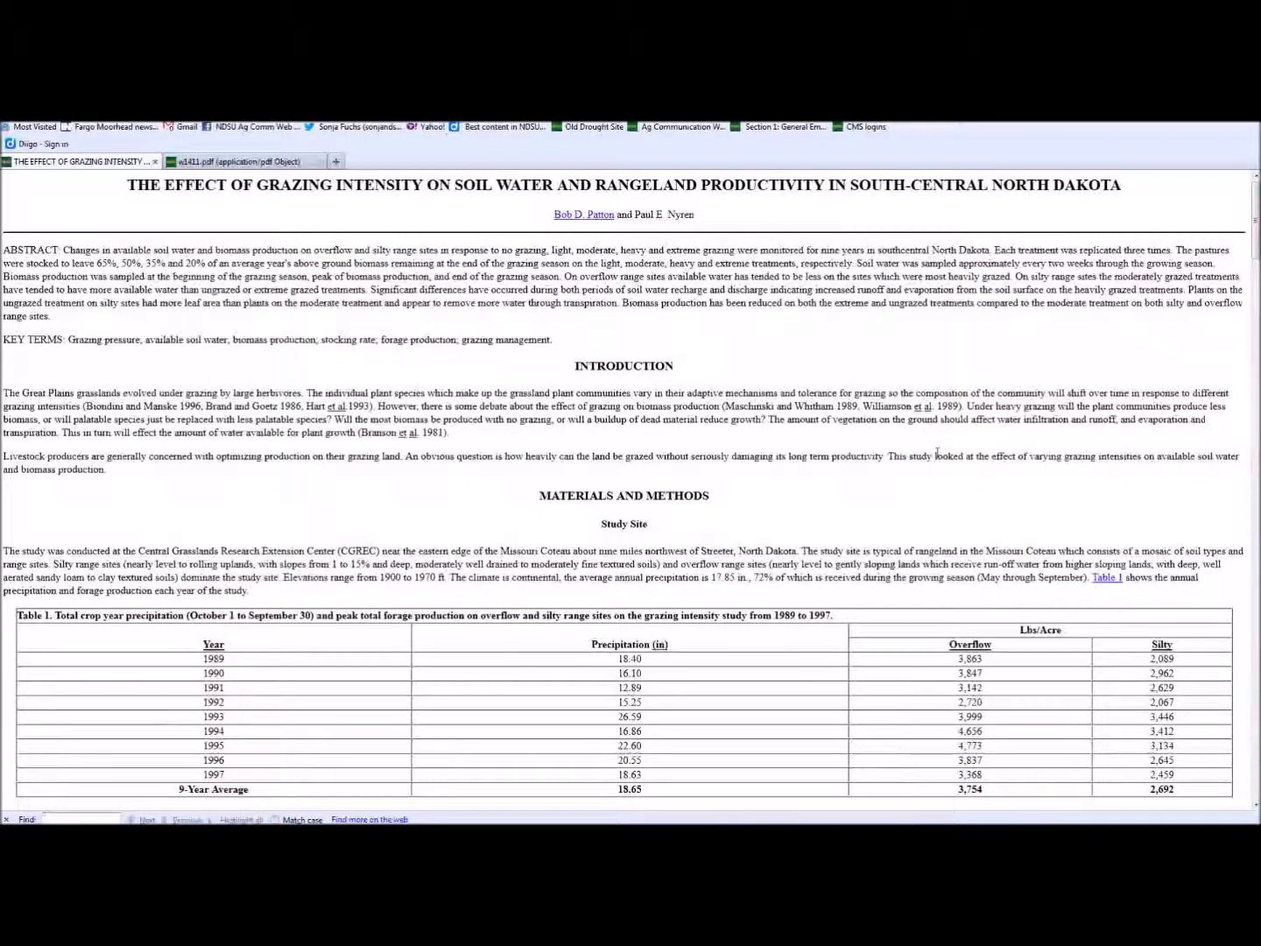
{"action": "type", "text": "heavy"}
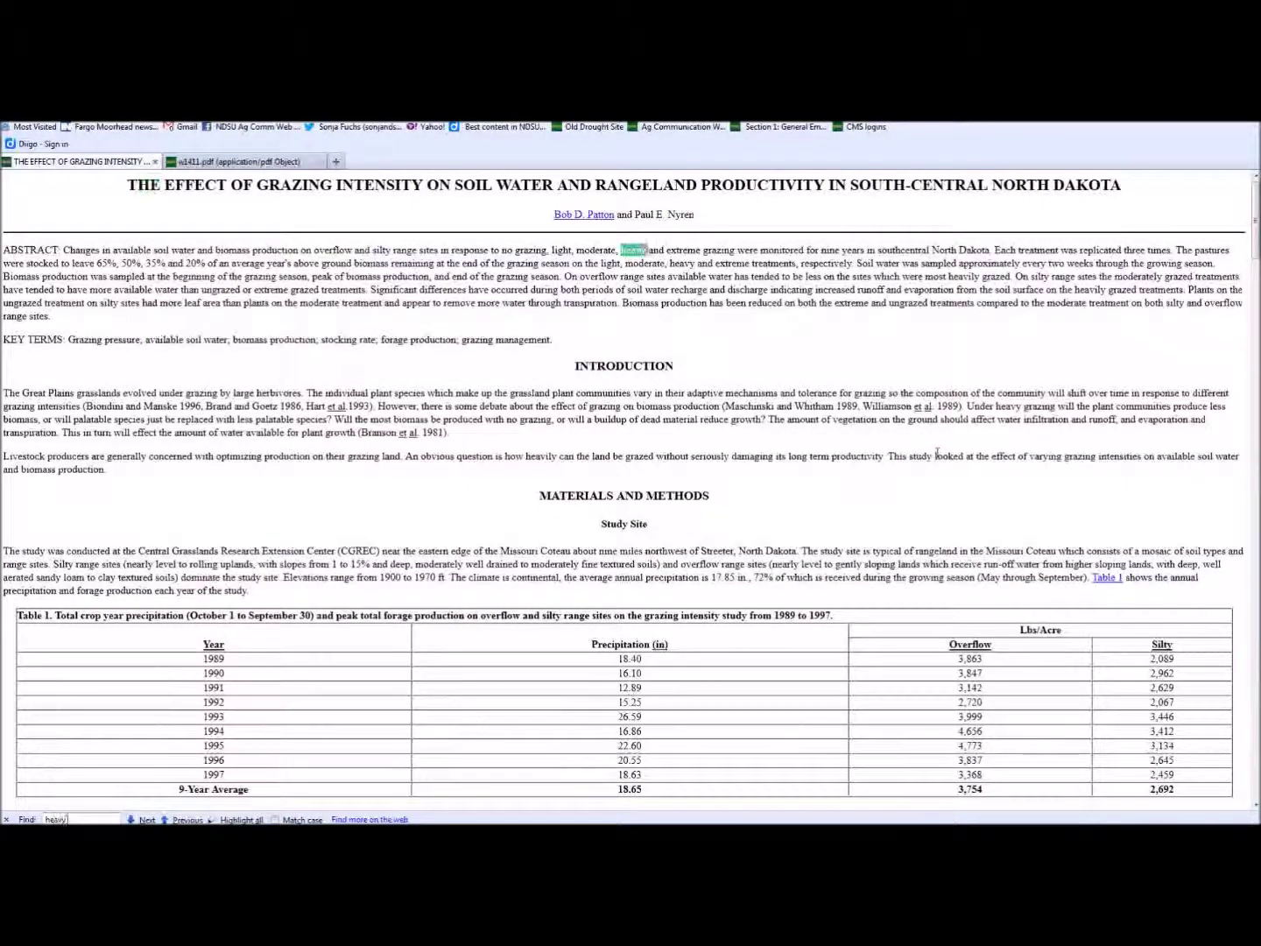
{"action": "type", "text": " grazing"}
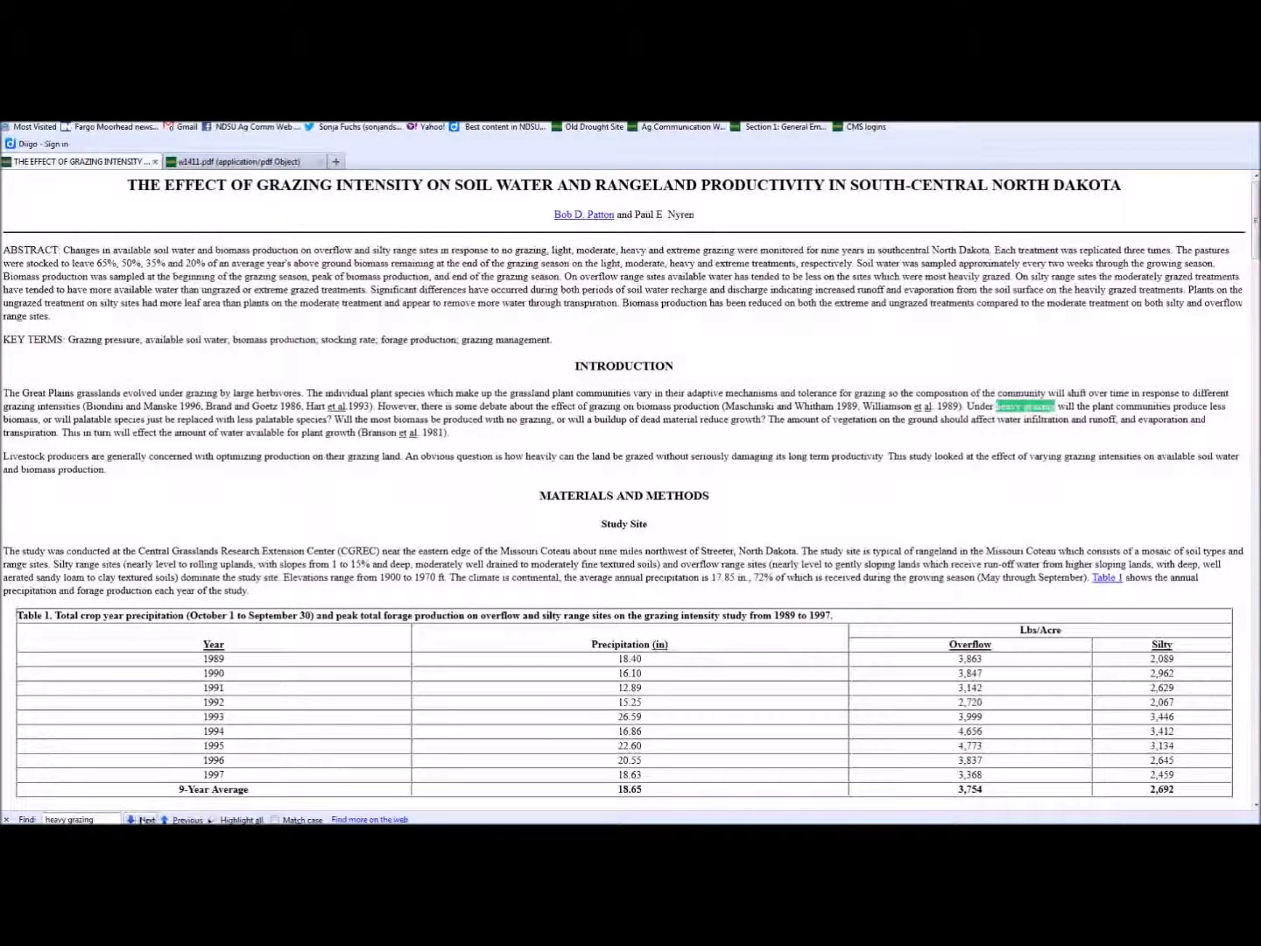
{"action": "left_click", "coordinate": [145, 819]}
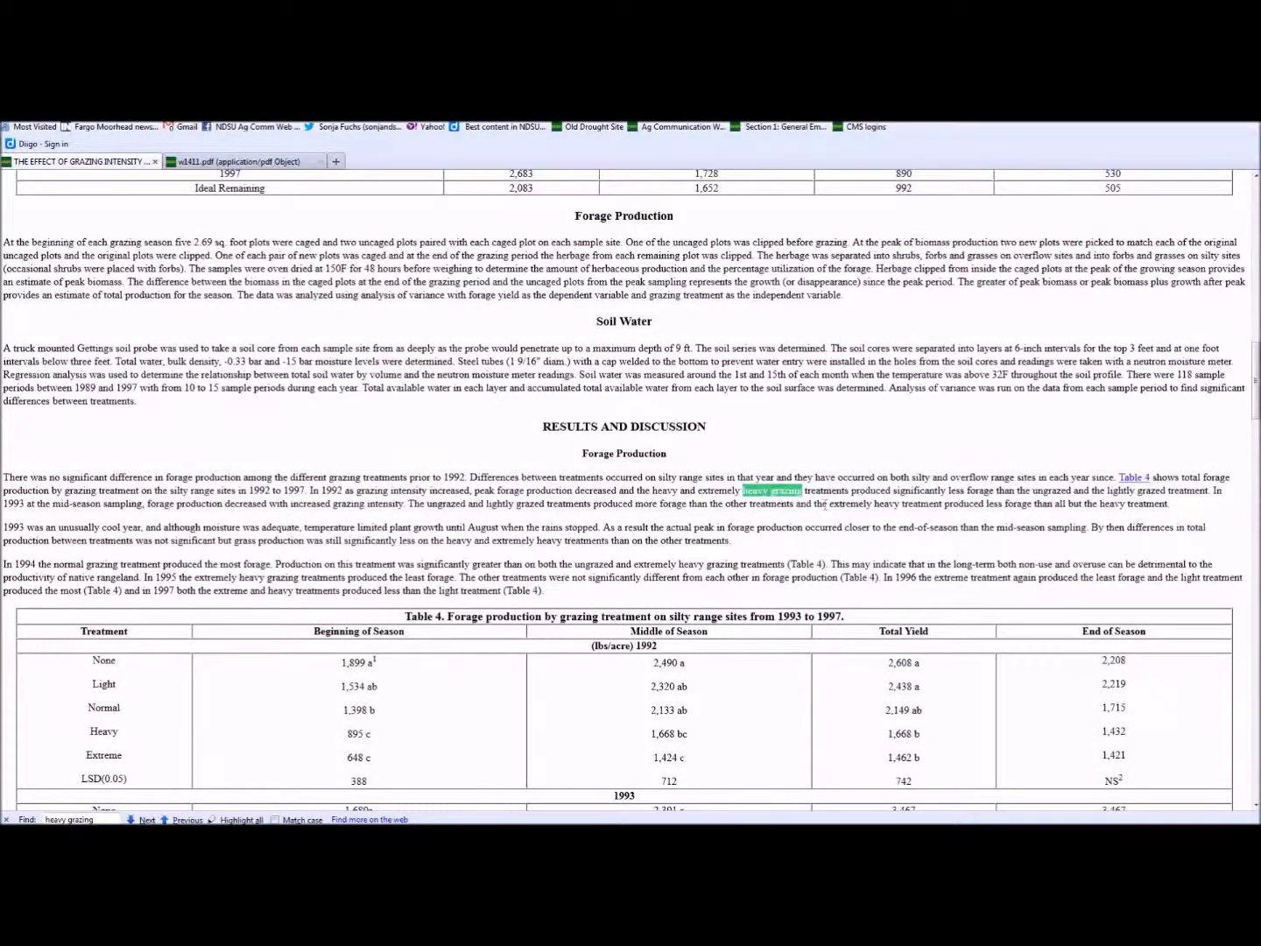
{"action": "key", "text": "Return"}
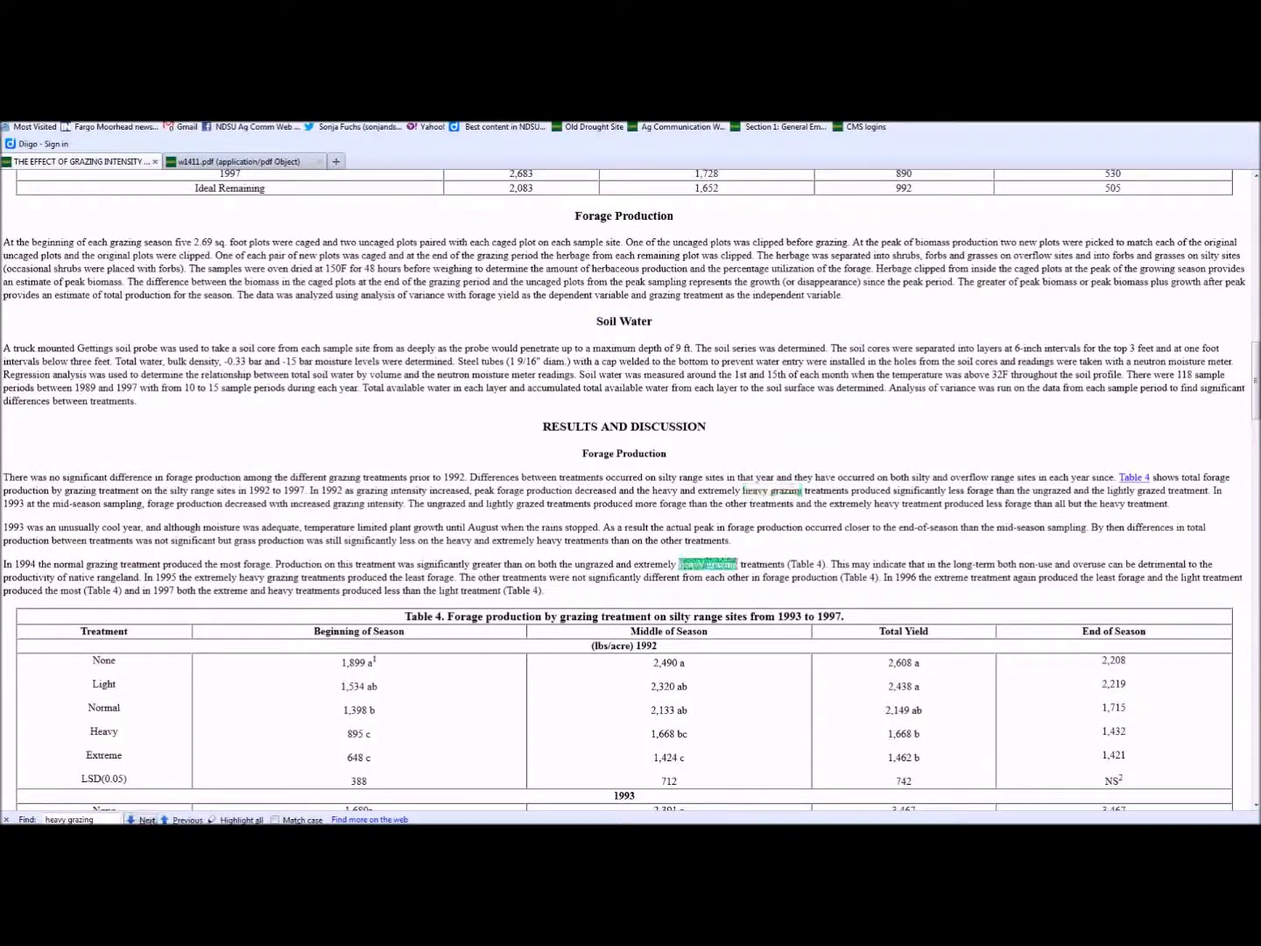
{"action": "key", "text": "Return"}
{"action": "key", "text": "Return"}
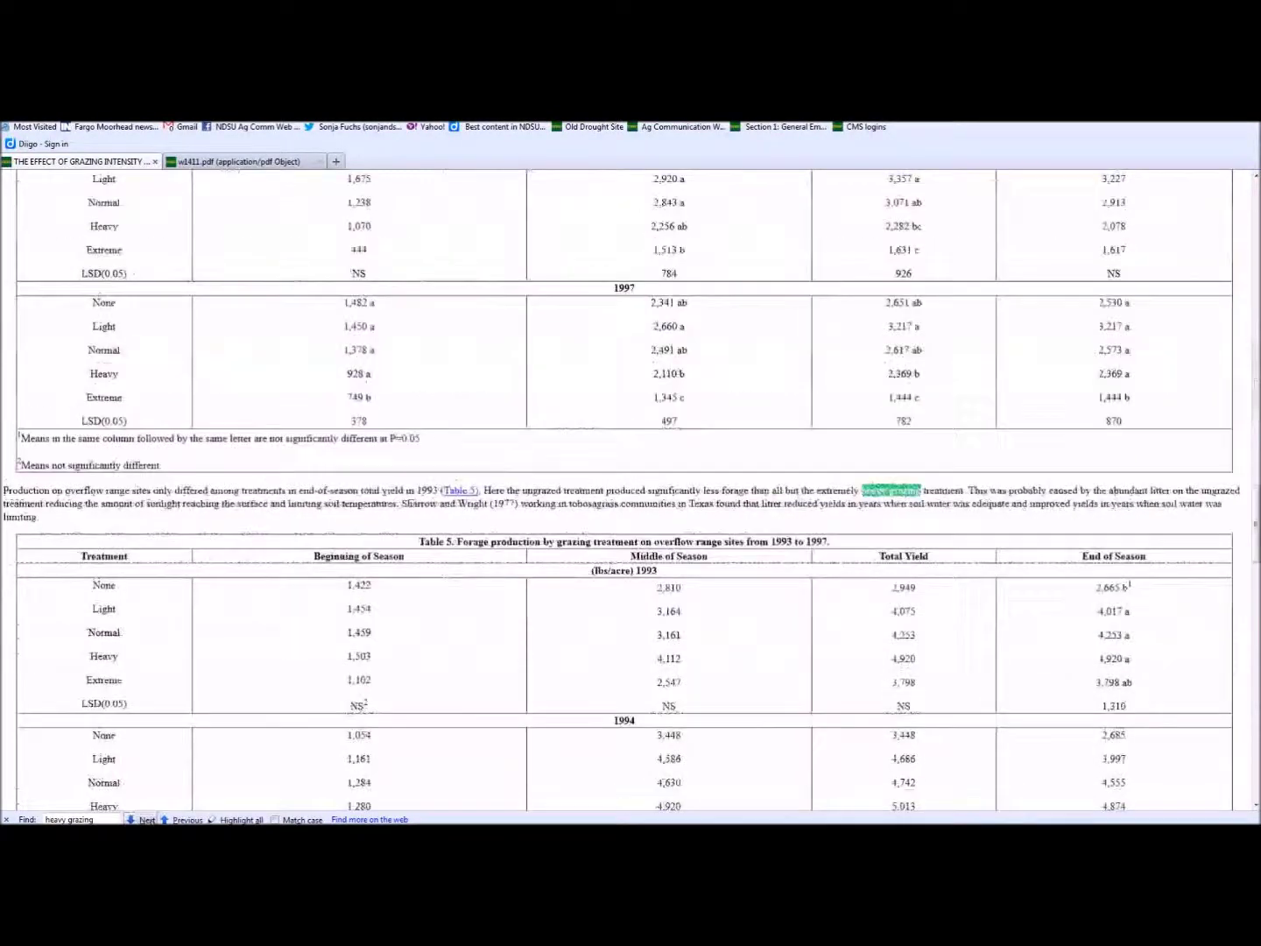
{"action": "left_click", "coordinate": [144, 820]}
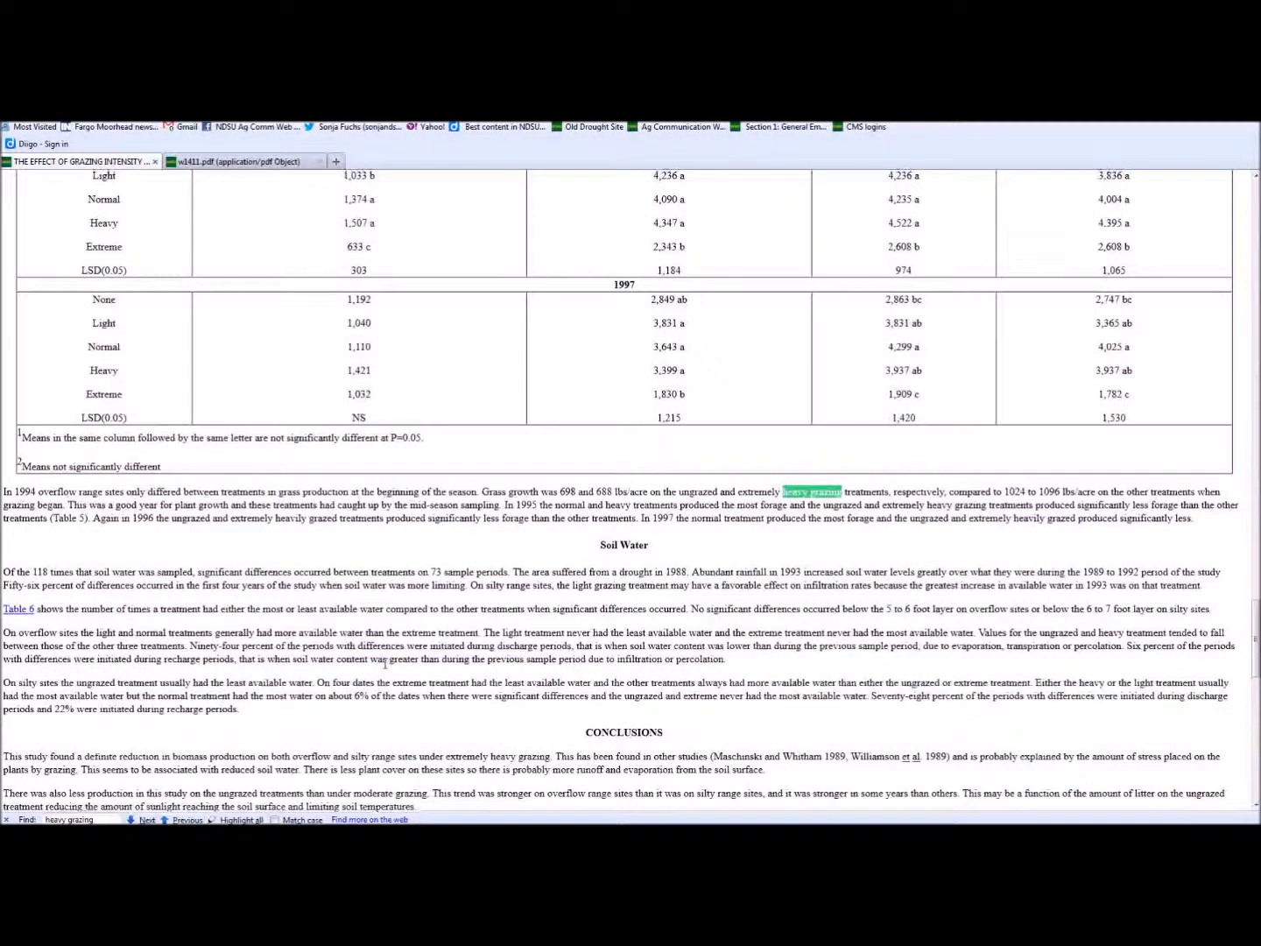
{"action": "scroll", "coordinate": [385, 666], "scroll_direction": "up", "scroll_amount": 10}
{"action": "scroll", "coordinate": [385, 668], "scroll_direction": "up", "scroll_amount": 20}
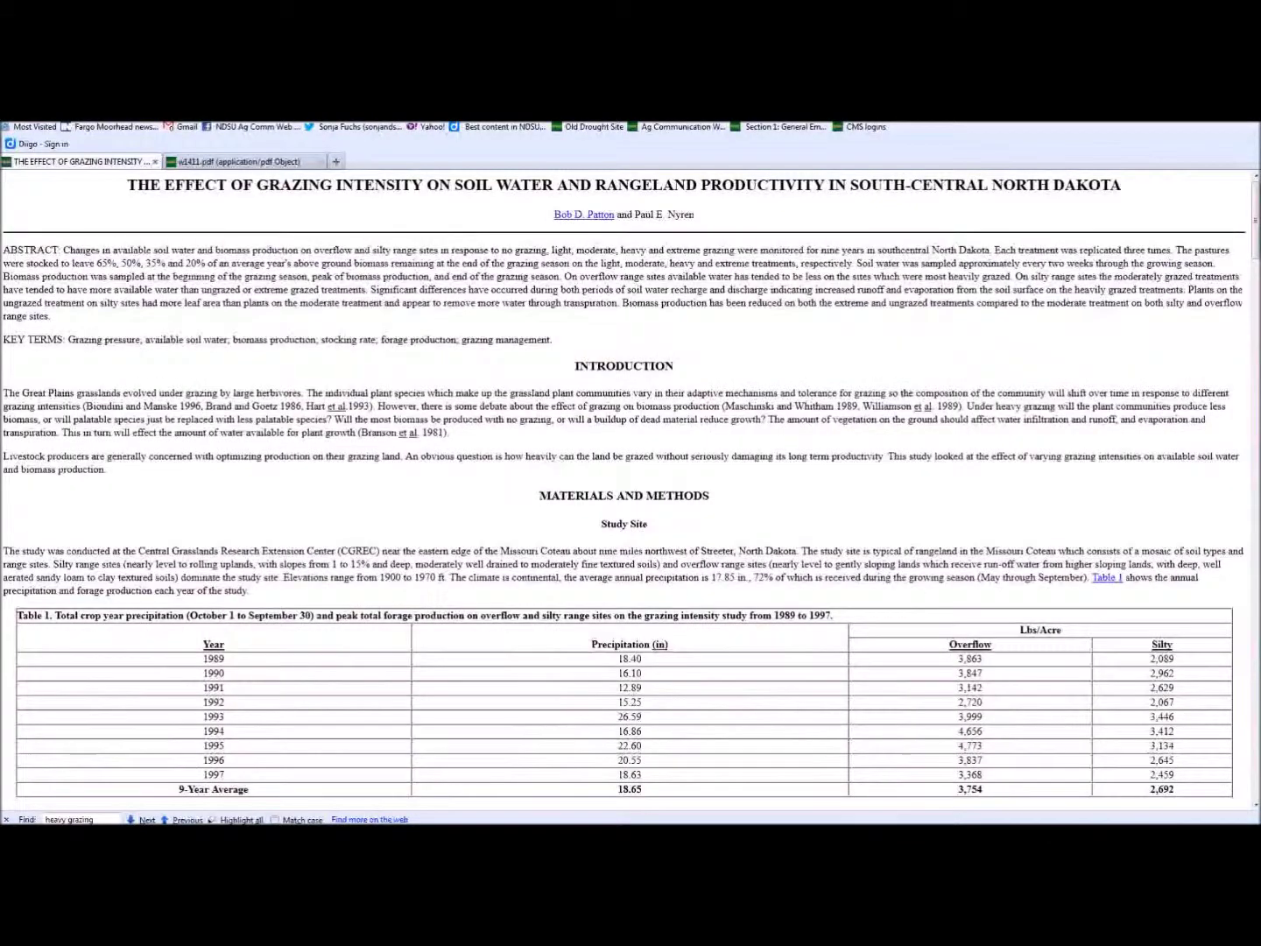
Switch to the w1411.pdf weeds guide tab and bring up Reader's search box
{"action": "left_click", "coordinate": [270, 163]}
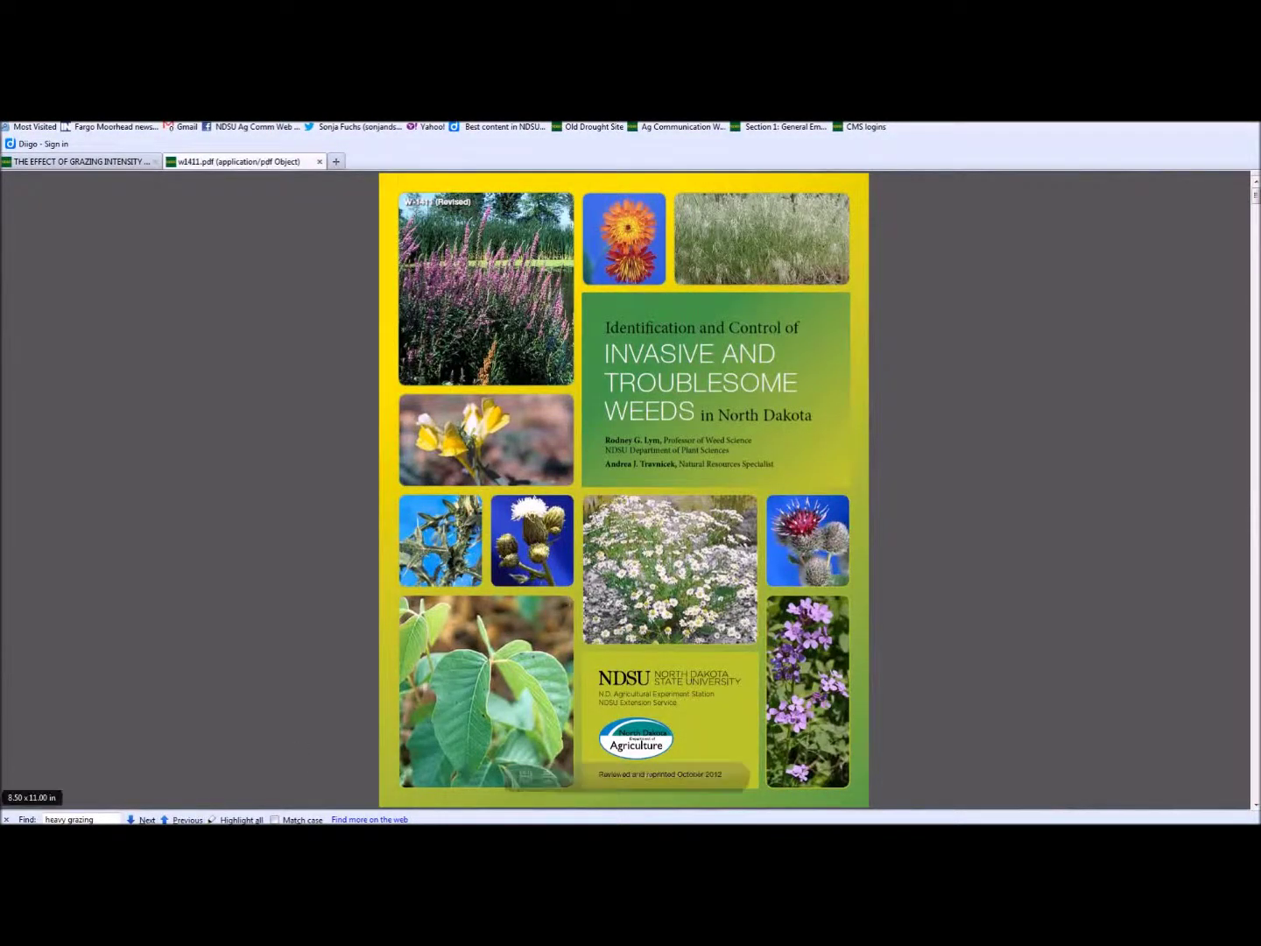
{"action": "mouse_move", "coordinate": [654, 780]}
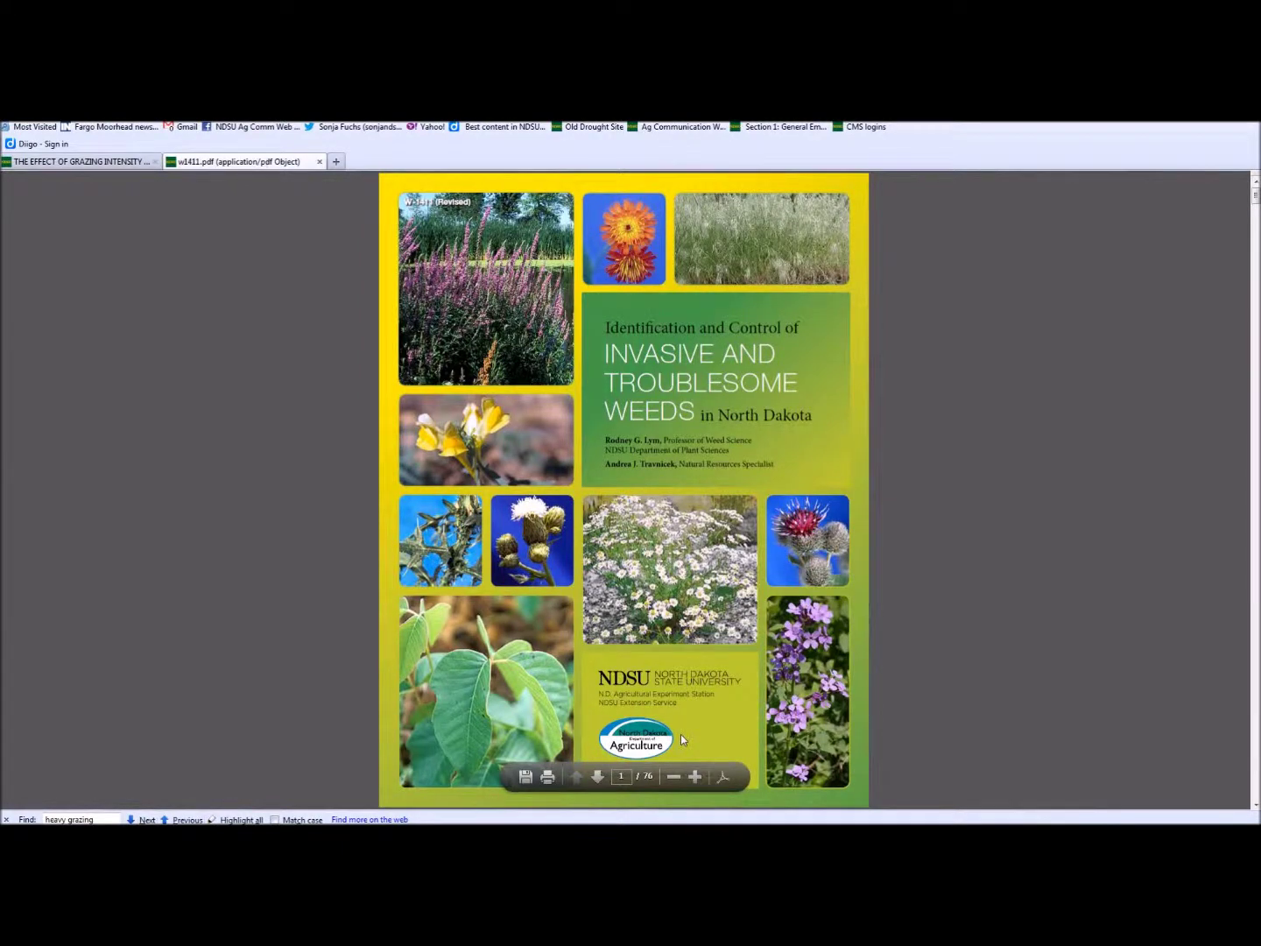
{"action": "key", "text": "ctrl+f"}
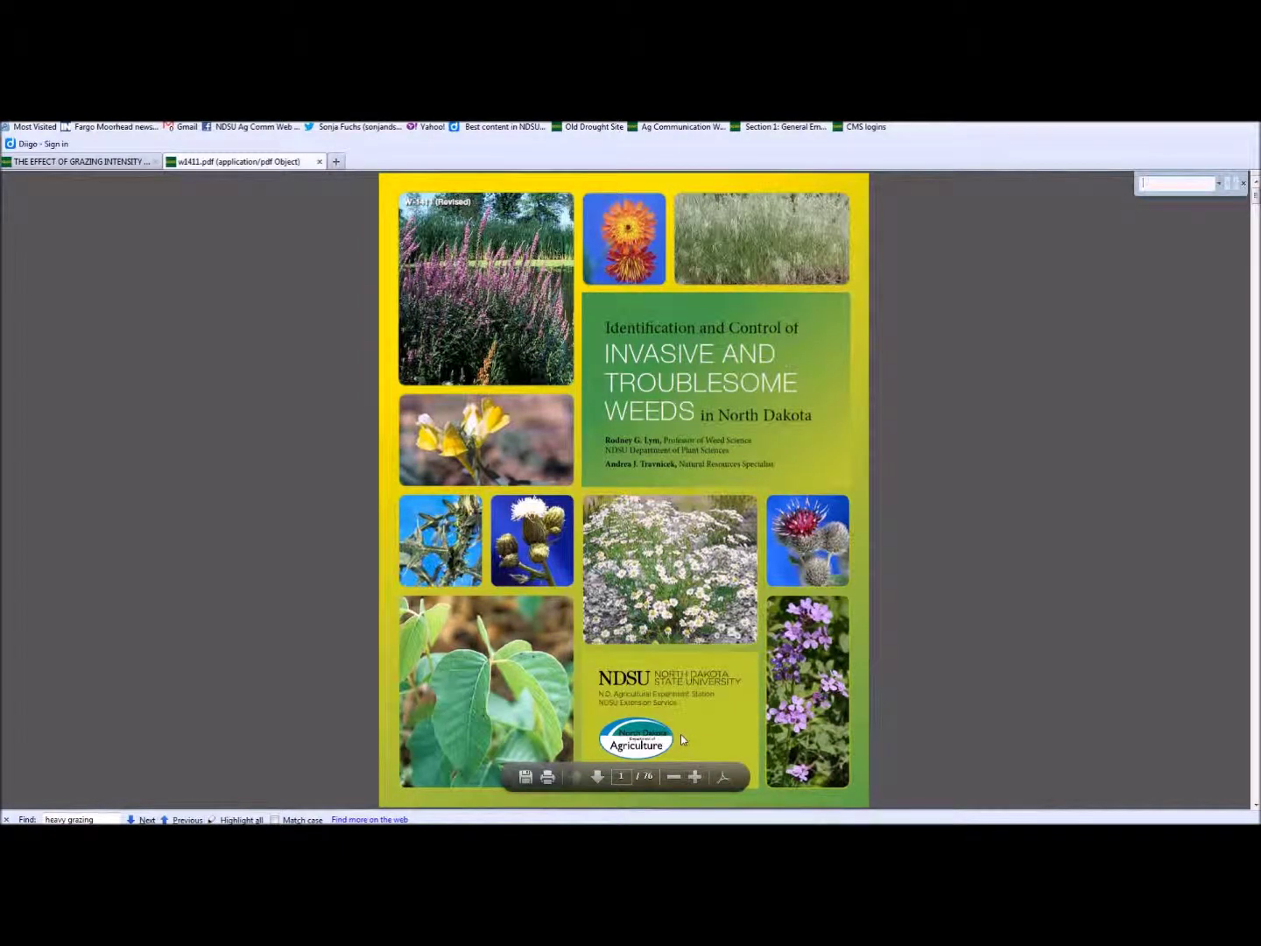
Search the weeds PDF for 'thistle' and advance through its first matches
{"action": "type", "text": "thistle"}
{"action": "key", "text": "Return"}
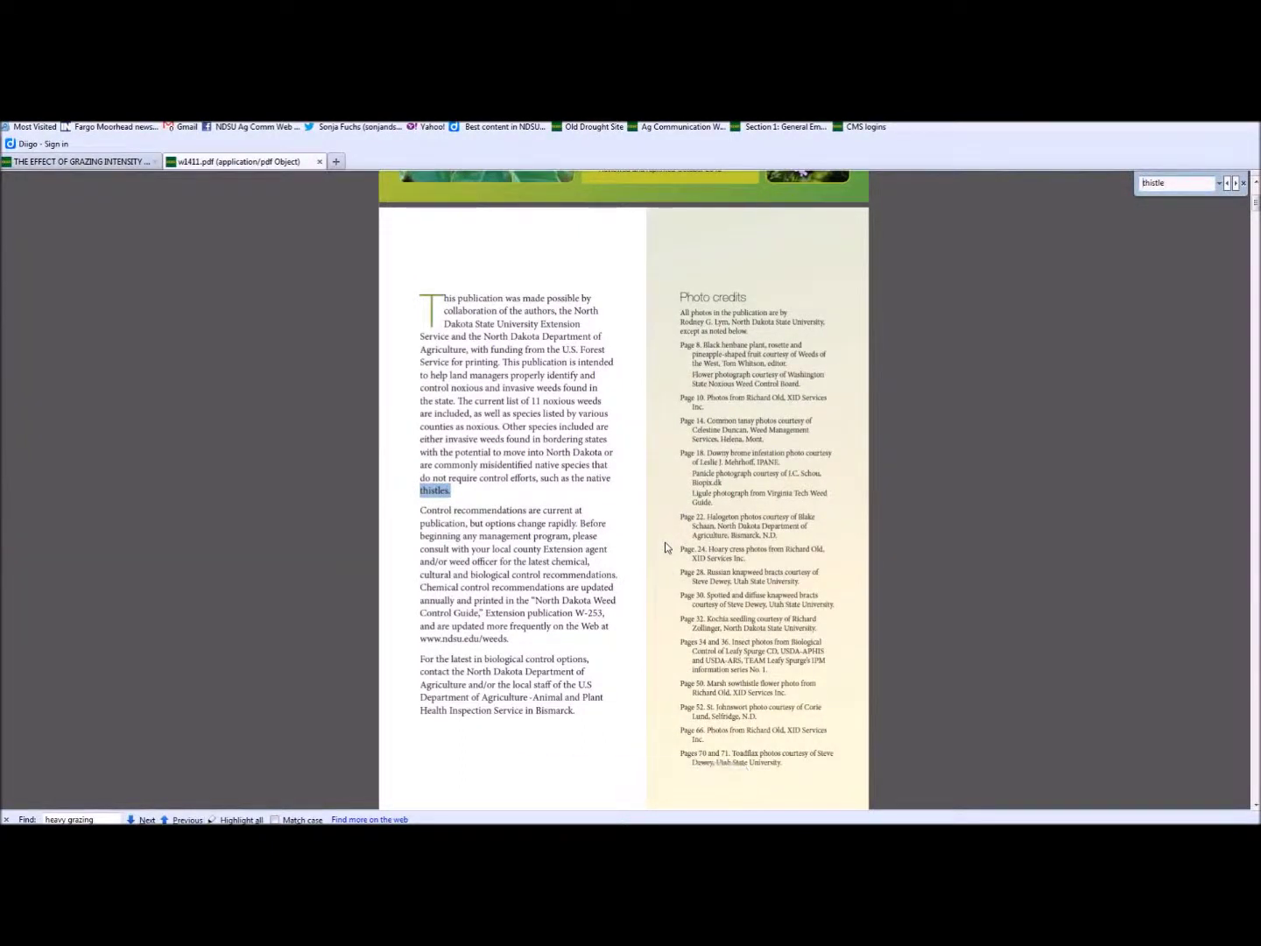
{"action": "left_click", "coordinate": [1235, 184]}
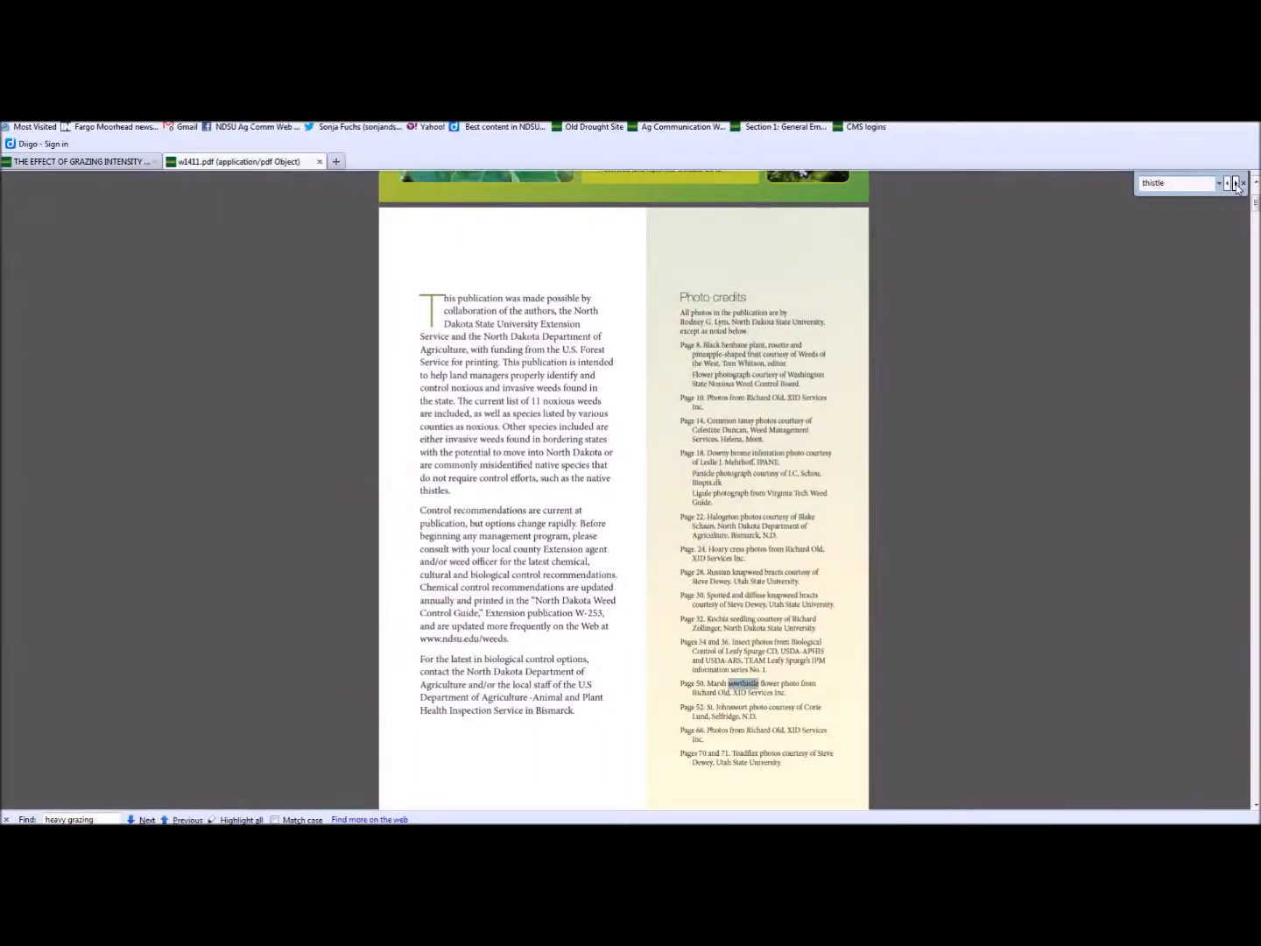
{"action": "left_click", "coordinate": [1235, 184]}
{"action": "left_click", "coordinate": [1235, 184]}
{"action": "left_click", "coordinate": [1236, 185]}
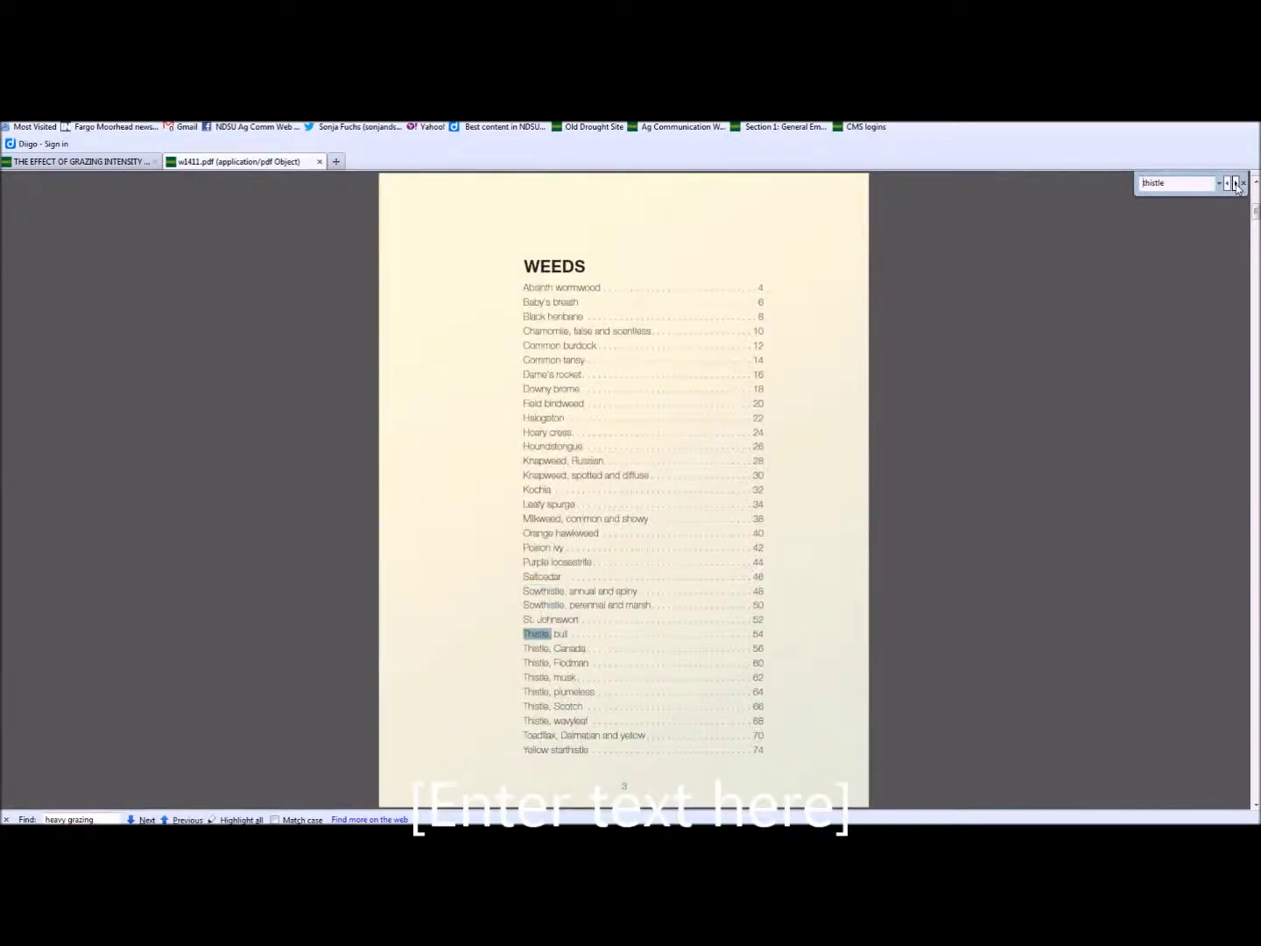
{"action": "left_click", "coordinate": [1235, 184]}
Continue through the thistle matches to the Common Tansy page, then open and dismiss the search options
{"action": "left_click", "coordinate": [1236, 183]}
{"action": "left_click", "coordinate": [1235, 185]}
{"action": "left_click", "coordinate": [1235, 184]}
{"action": "left_click", "coordinate": [1235, 184]}
{"action": "left_click", "coordinate": [1236, 184]}
{"action": "left_click", "coordinate": [1236, 184]}
{"action": "left_click", "coordinate": [1236, 185]}
{"action": "left_click", "coordinate": [1219, 184]}
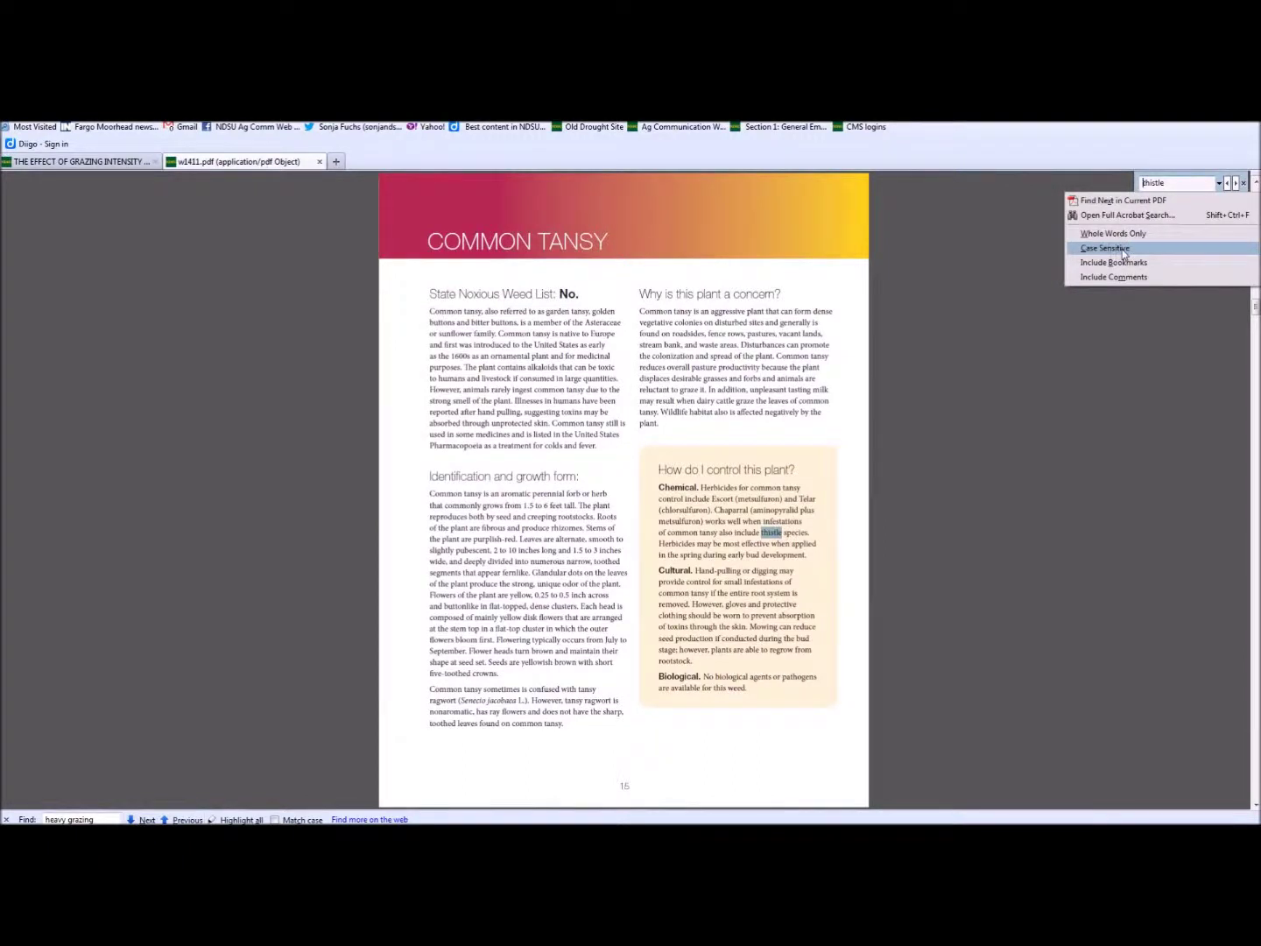
{"action": "left_click", "coordinate": [989, 262]}
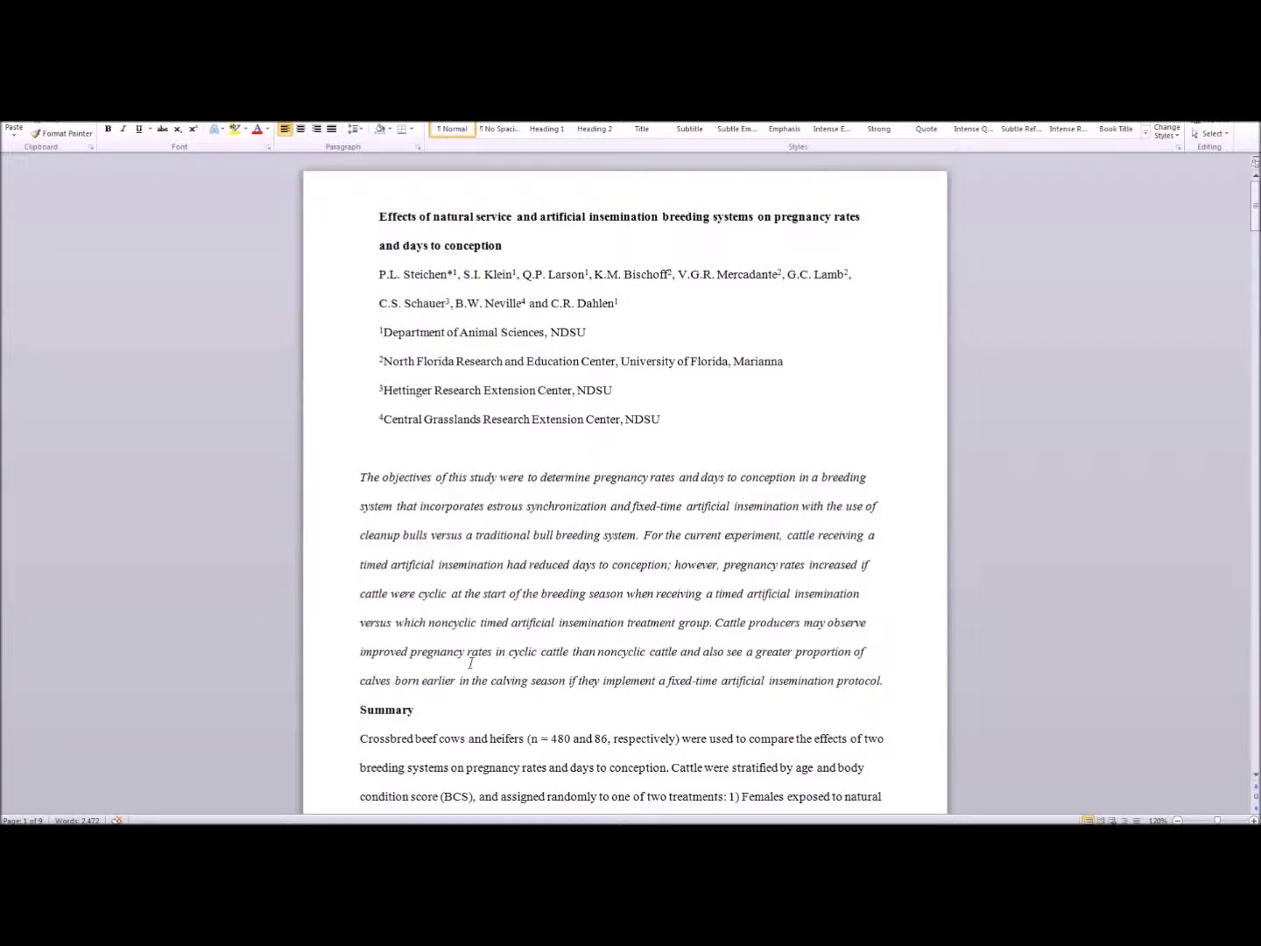
Search the breeding paper for 'conception', view headings and page thumbnails, then return to the 13-match results list
{"action": "key", "text": "ctrl+f"}
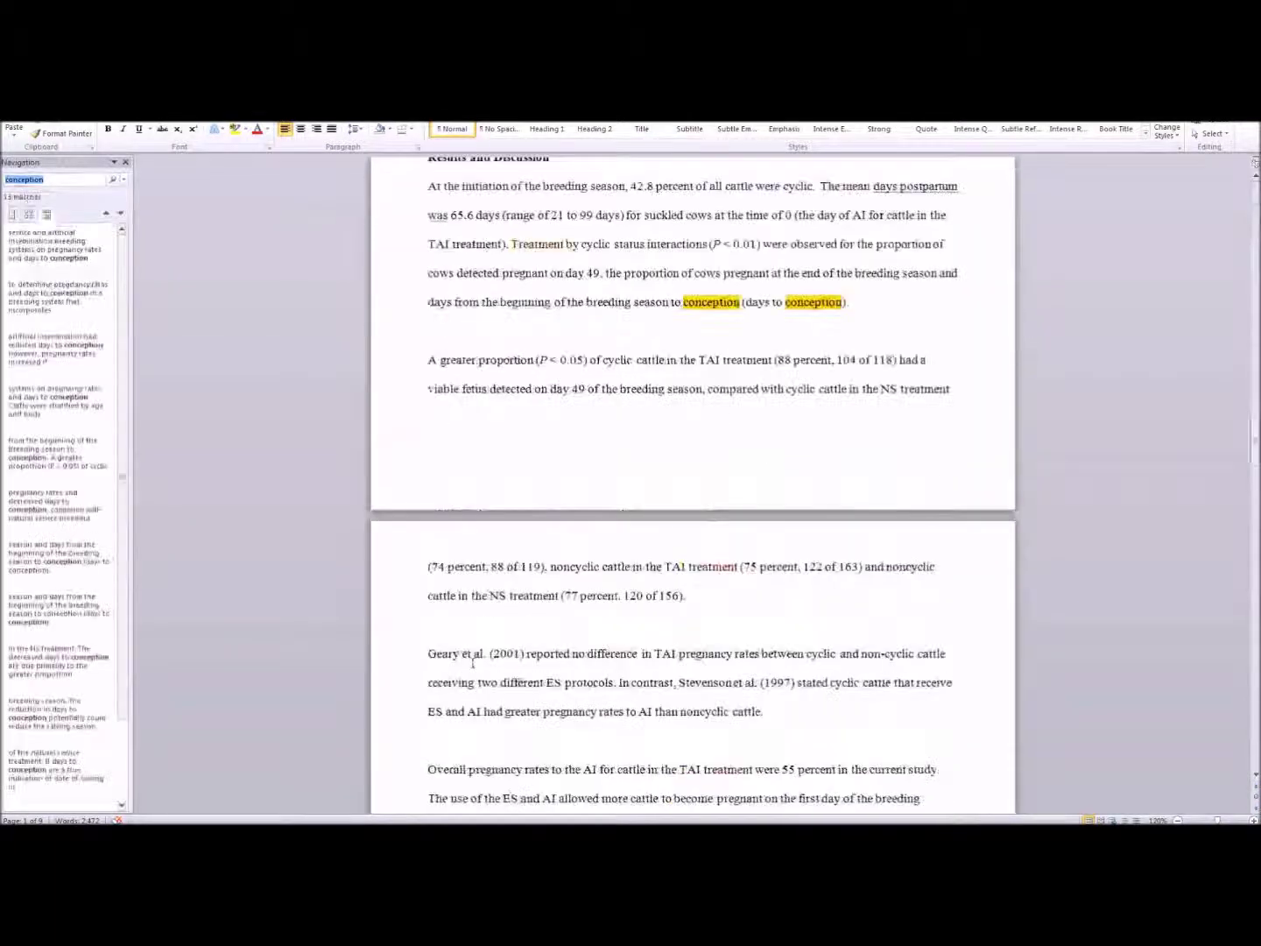
{"action": "left_click", "coordinate": [58, 181]}
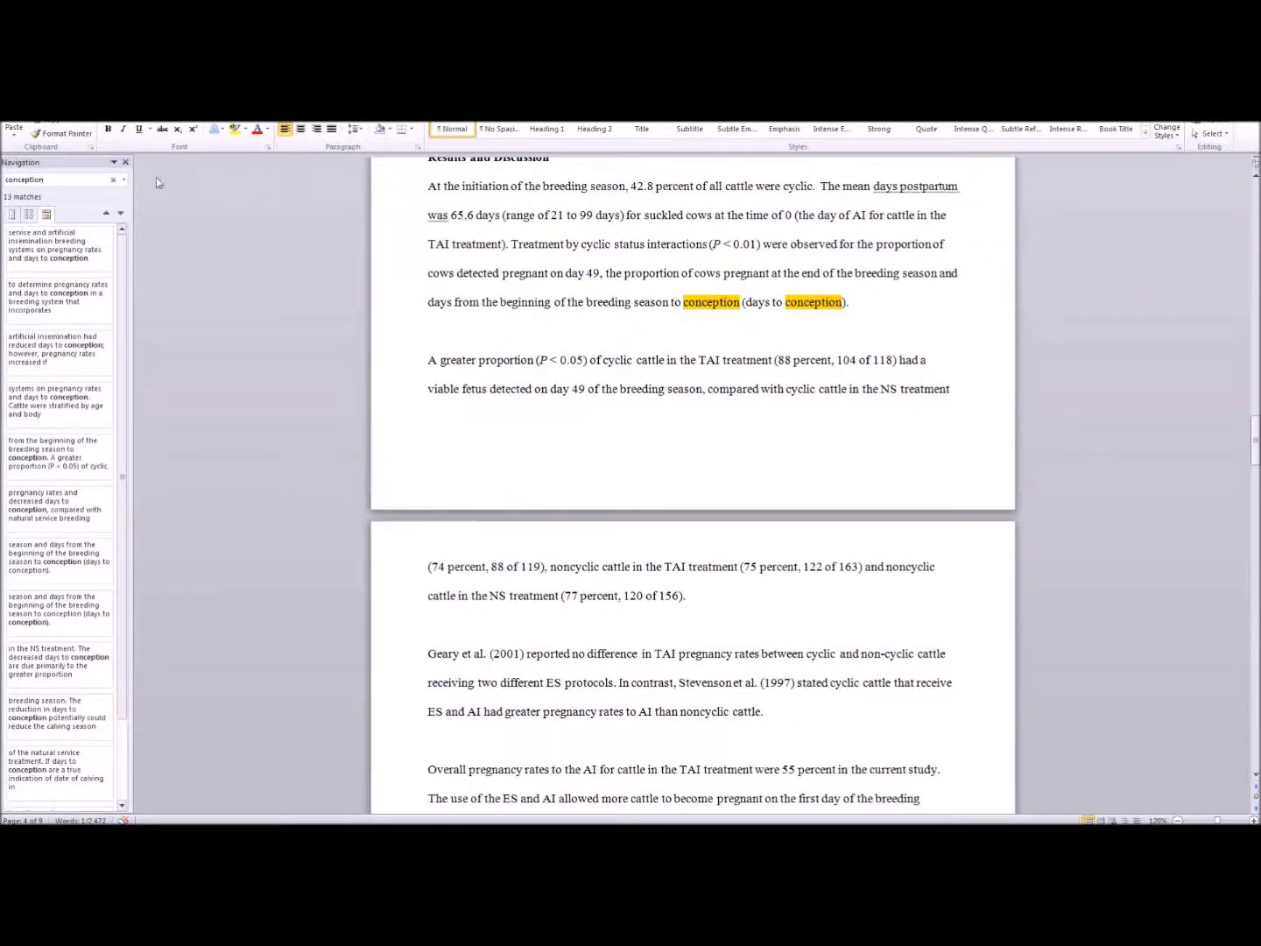
{"action": "left_click", "coordinate": [13, 214]}
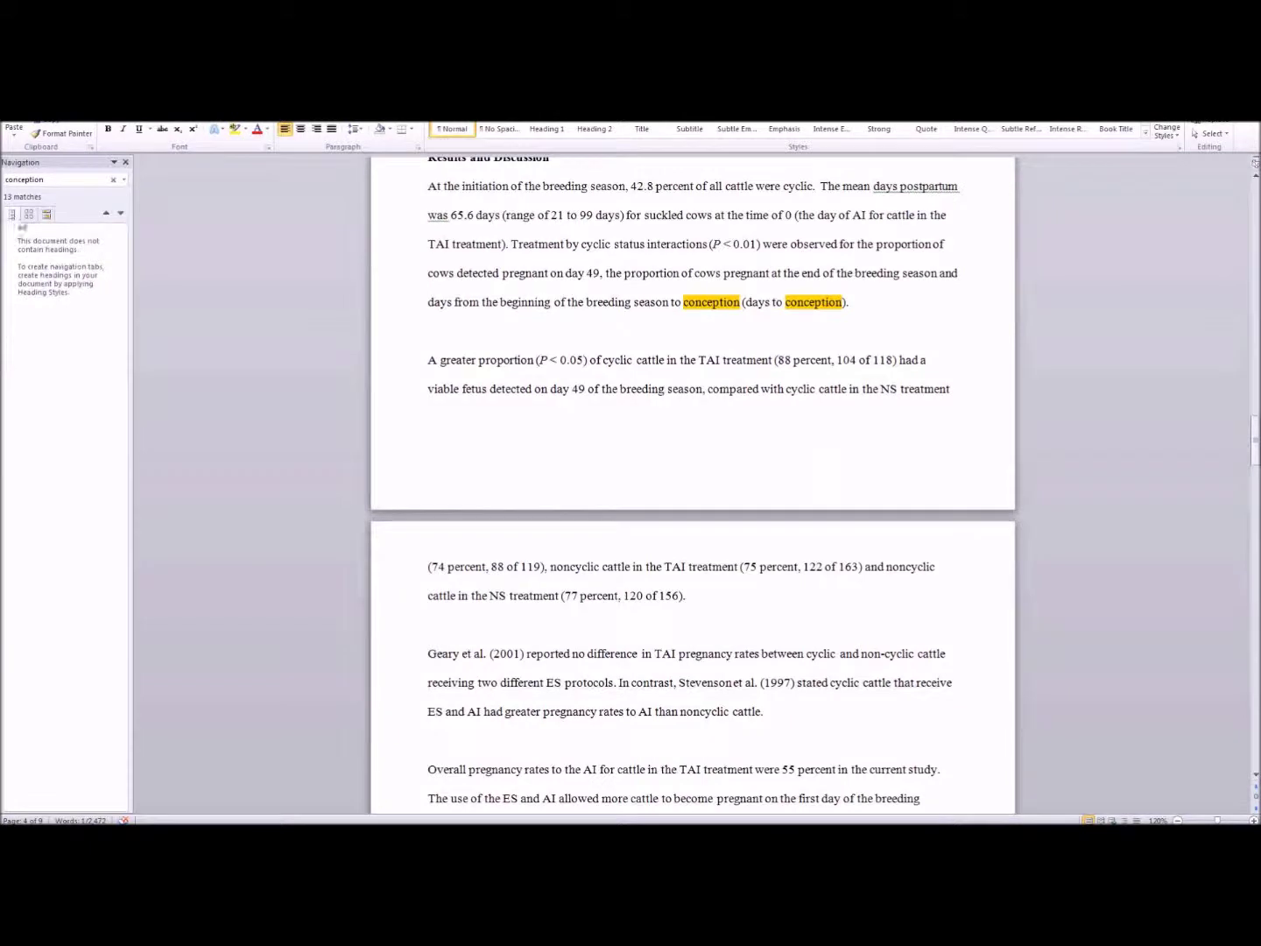
{"action": "left_click", "coordinate": [30, 216]}
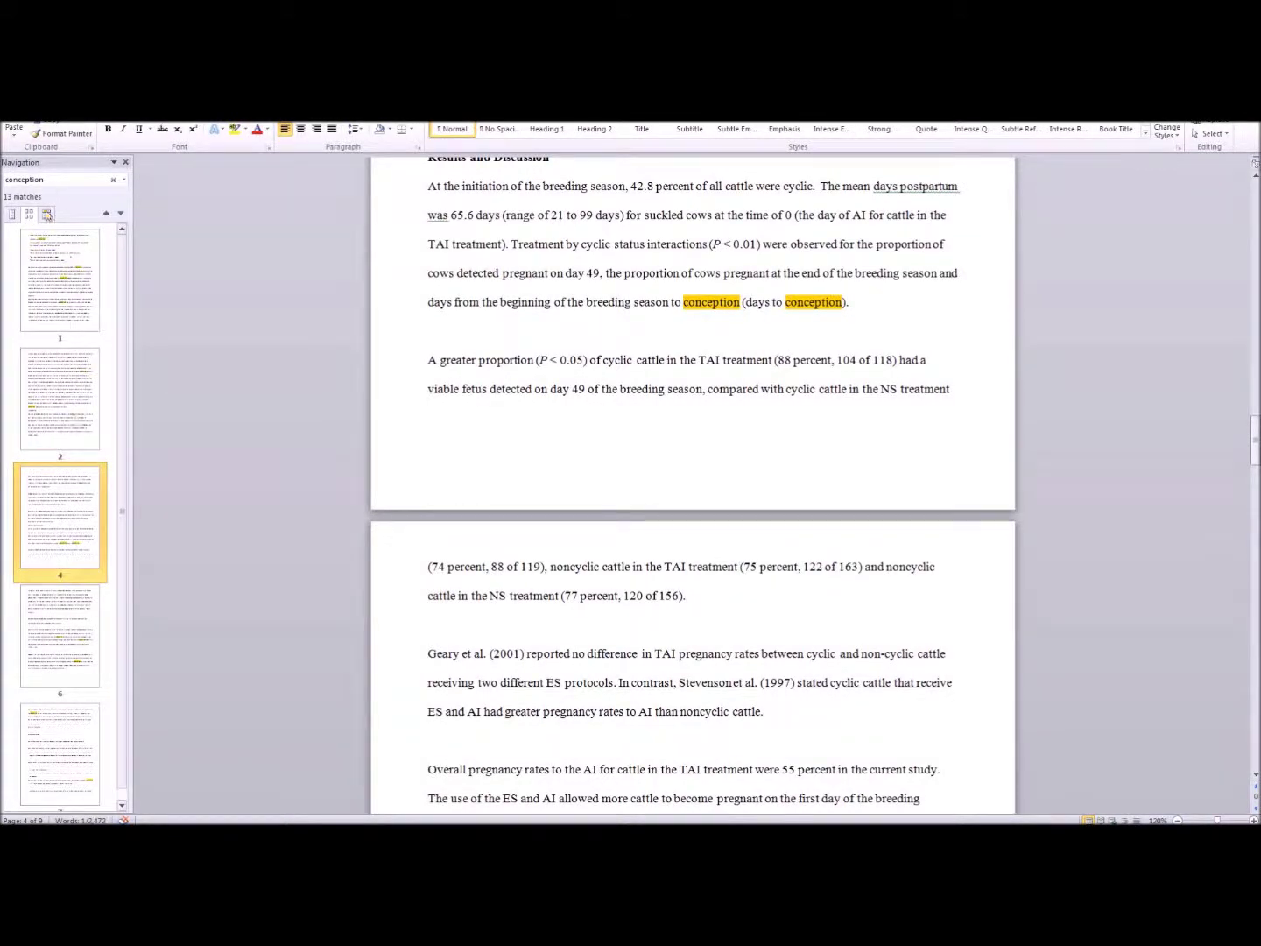
{"action": "left_click", "coordinate": [46, 215]}
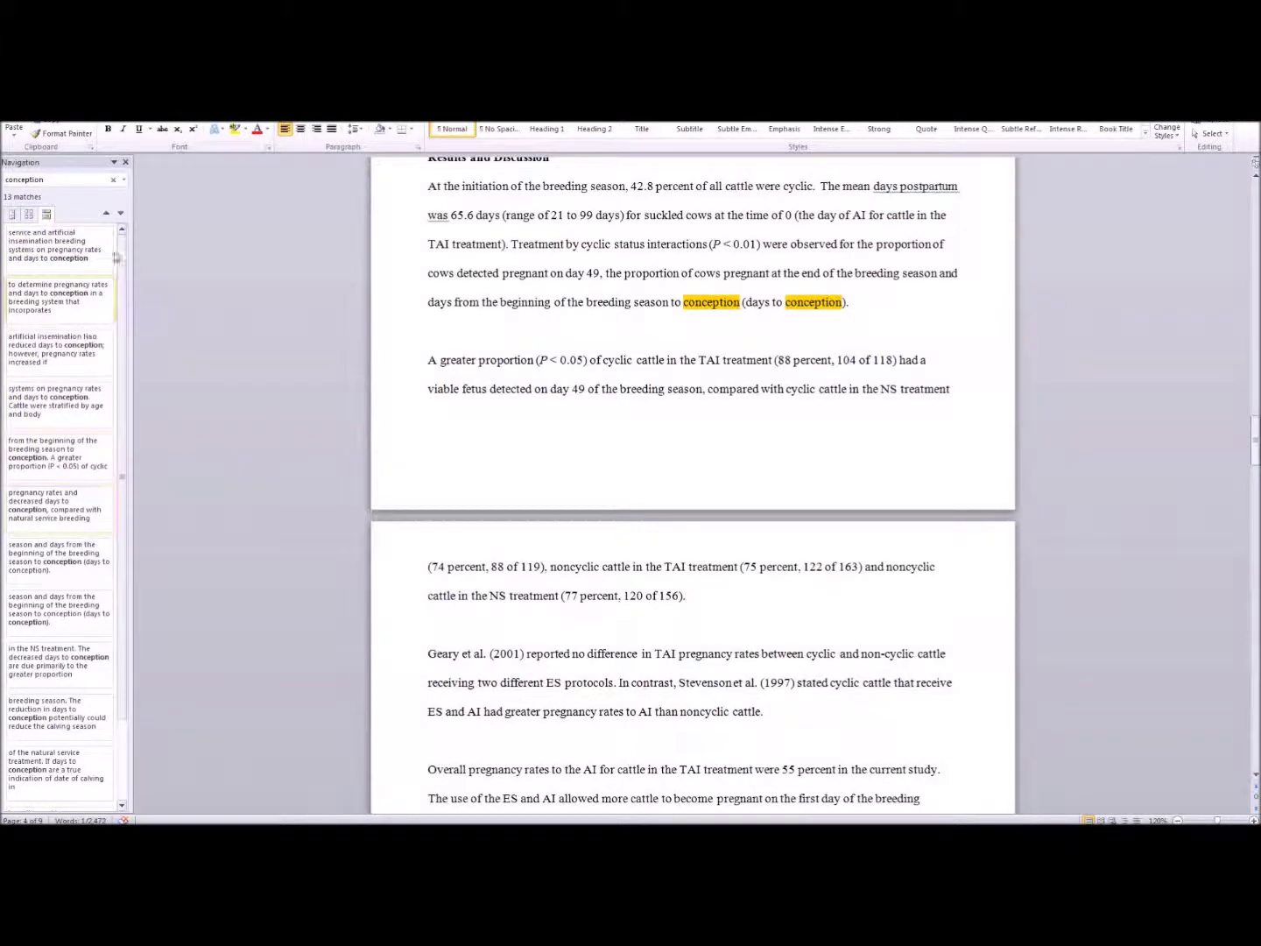